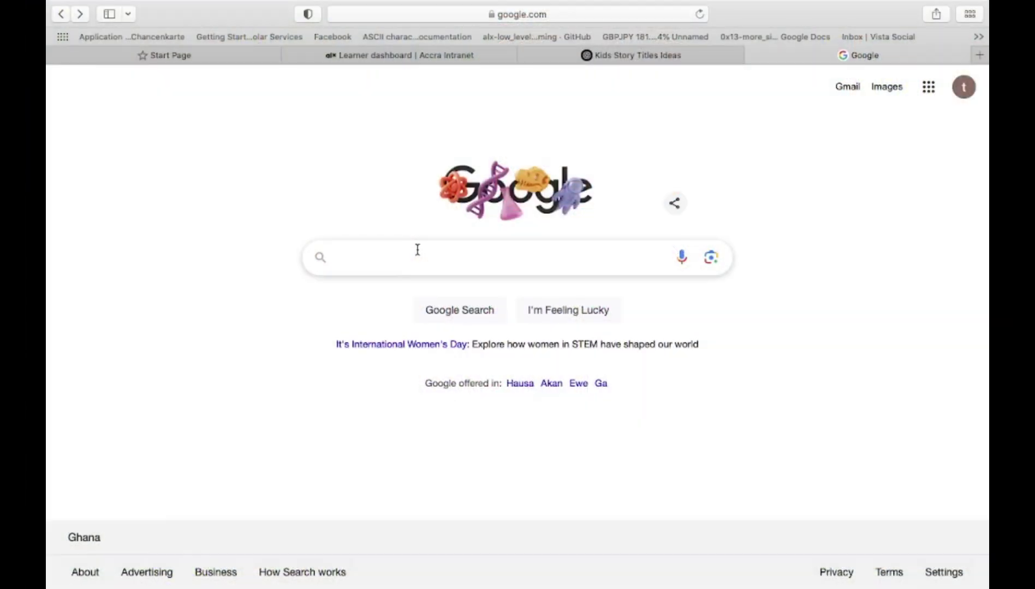
Search Google for 'magic light ai' and open the MagicLight website from the results.
text(mag)
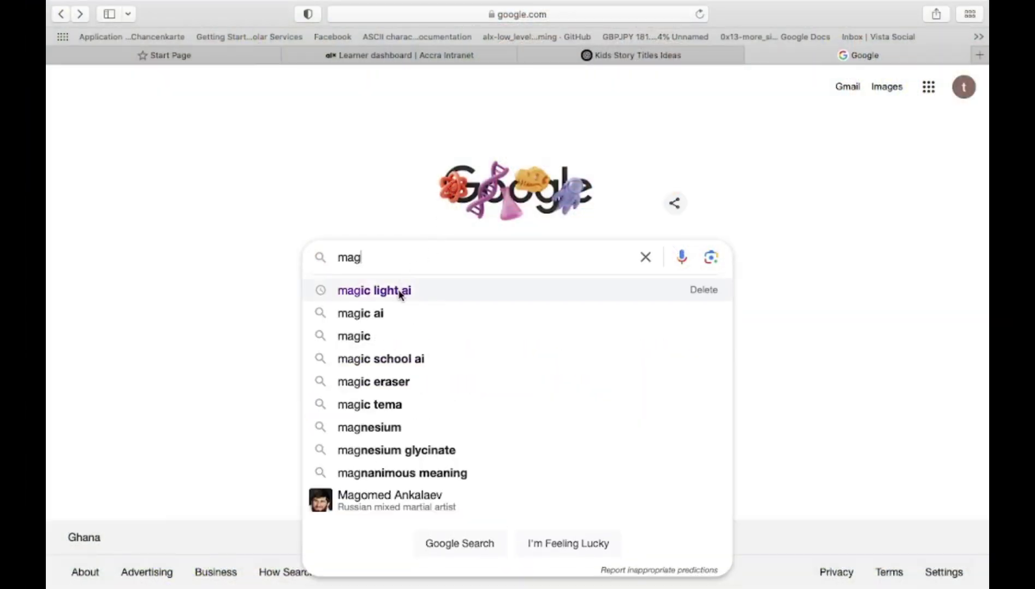
click(398, 294)
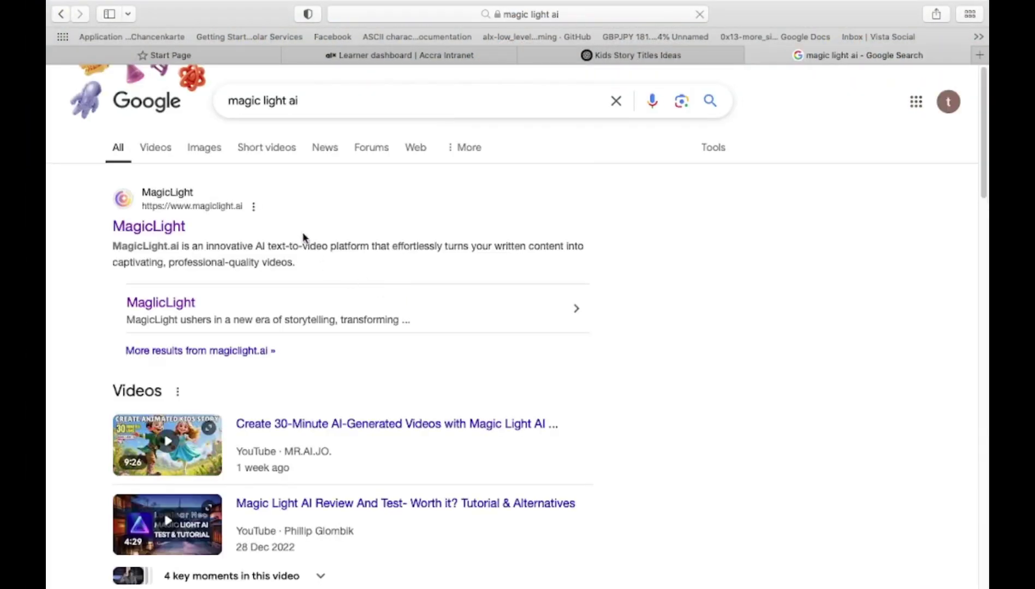
click(153, 228)
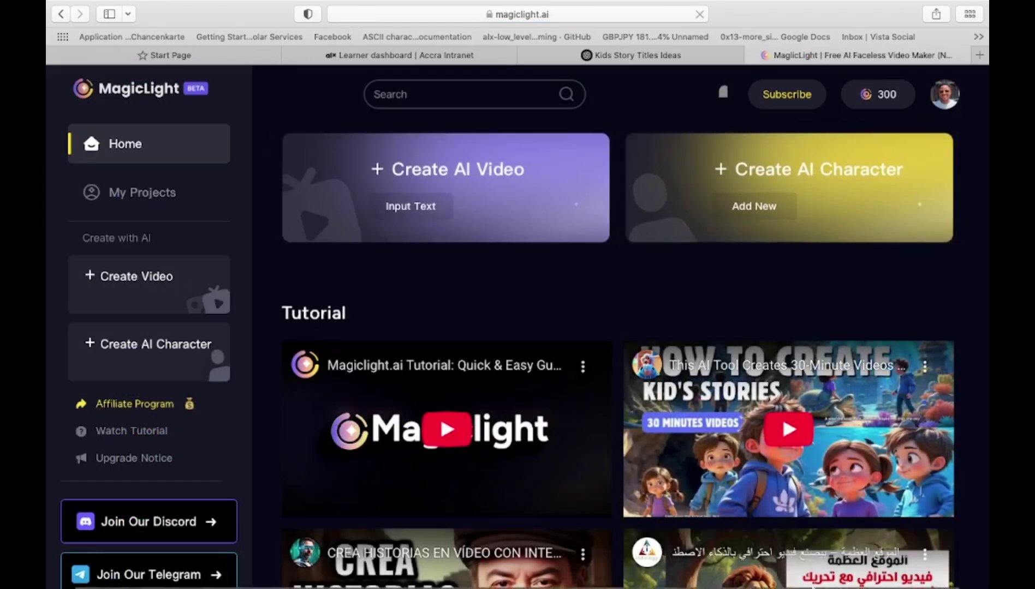
Start a new AI video, paste the copied story into its prompt, and return to ChatGPT.
mouse_move(808, 585)
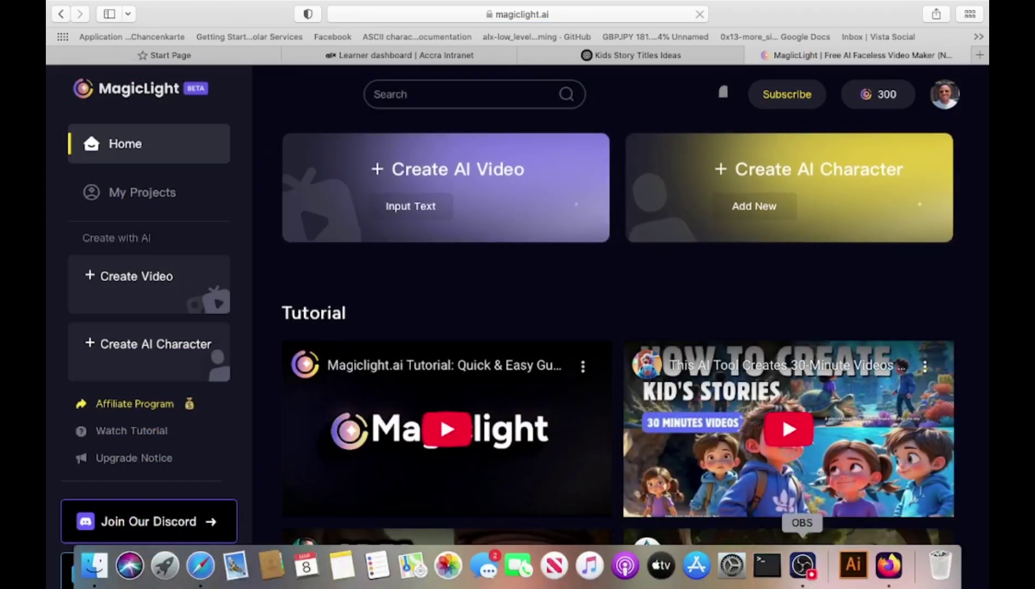
click(434, 172)
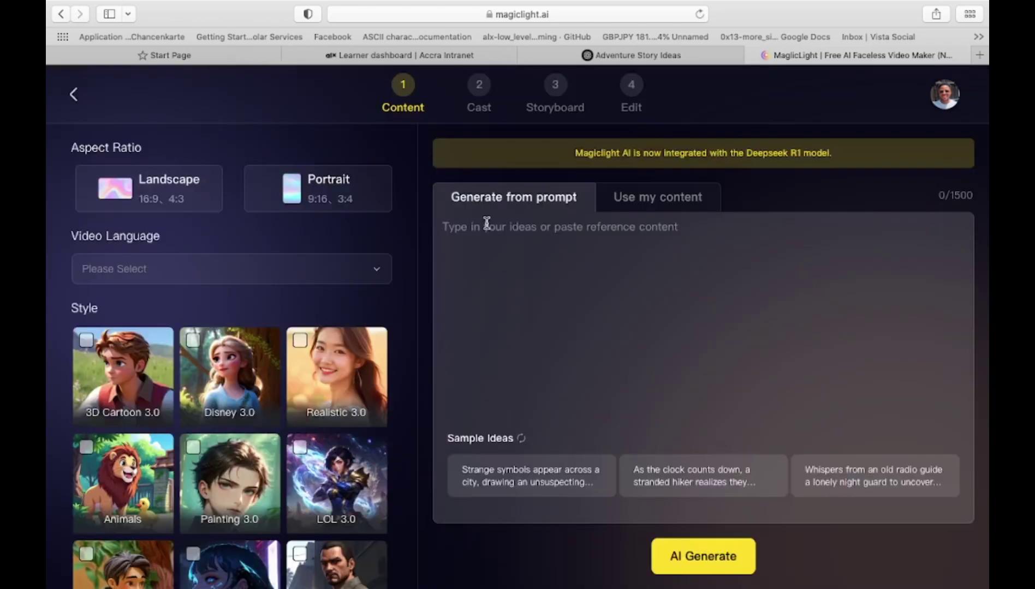
click(480, 227)
key(super+v)
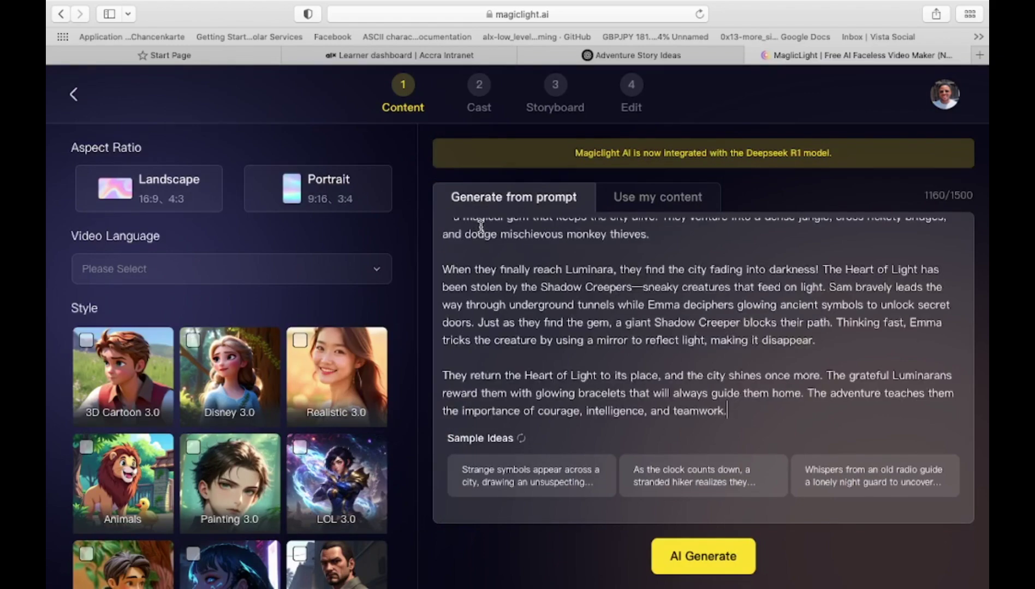
key(ctrl+shift+Tab)
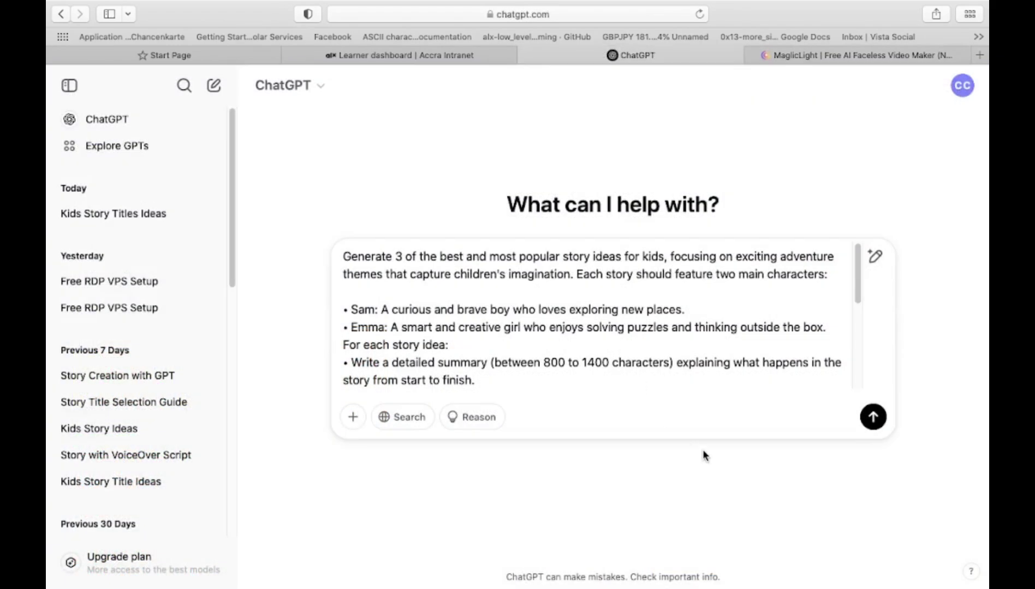
Send the three-story-ideas prompt in ChatGPT, then go back to MagicLight.
click(872, 418)
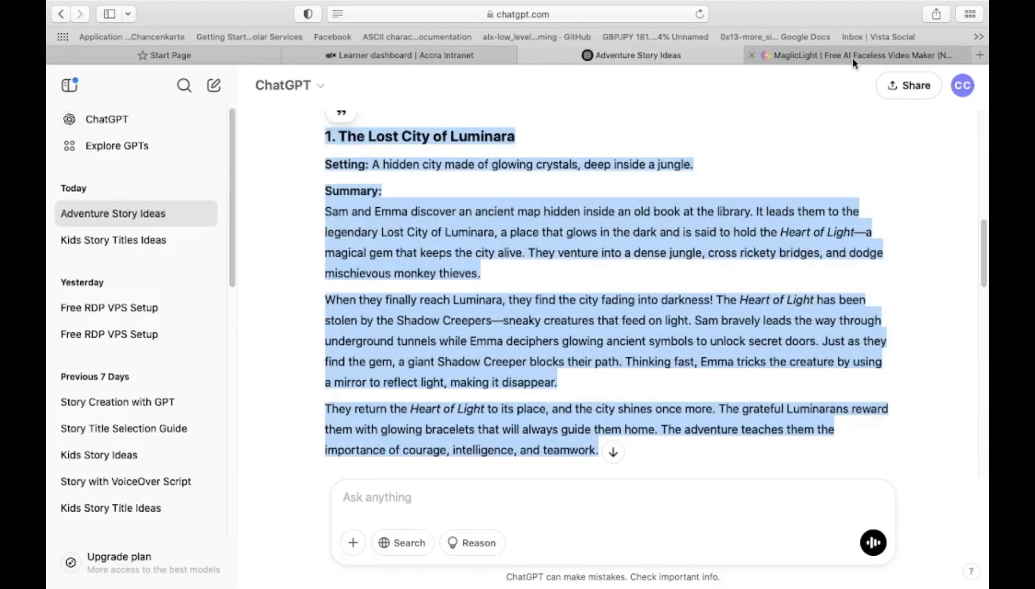
click(852, 56)
Start a new AI video and paste the Luminara story into the prompt.
click(457, 165)
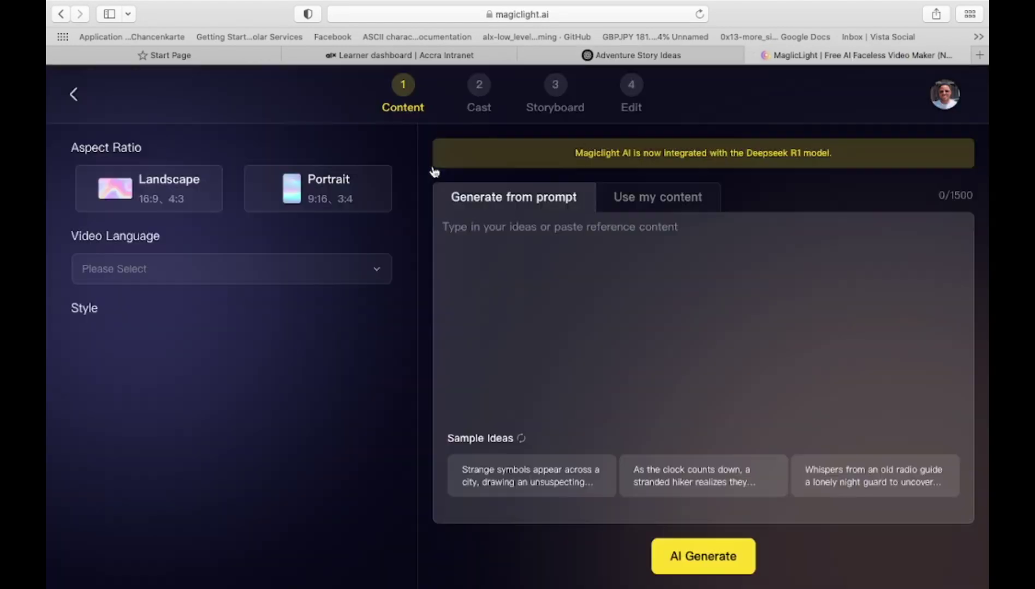
click(480, 227)
key(super+v)
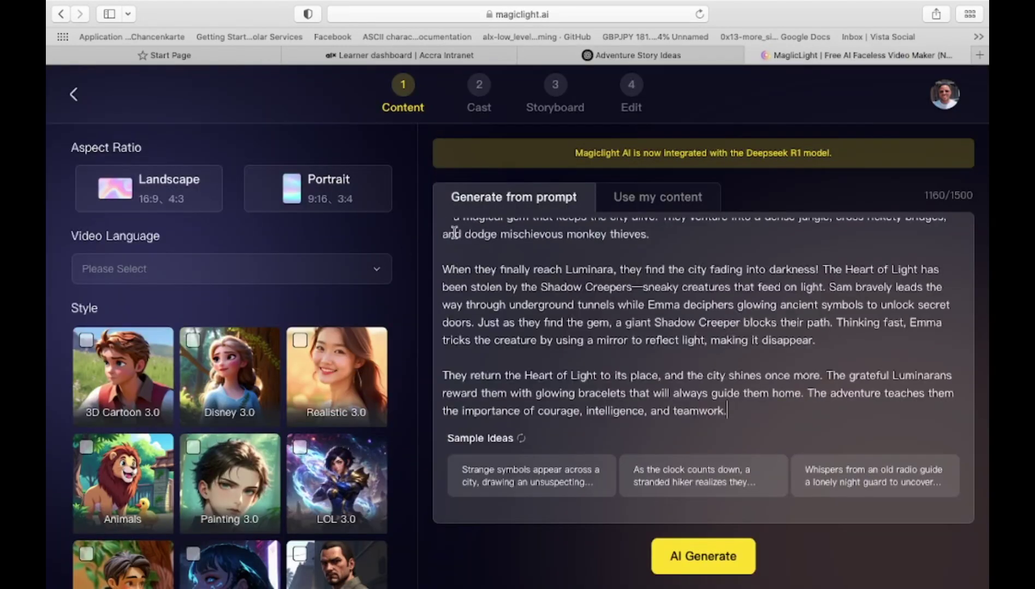
Set the video to Landscape, English language, and the Disney 3.0 style.
click(126, 189)
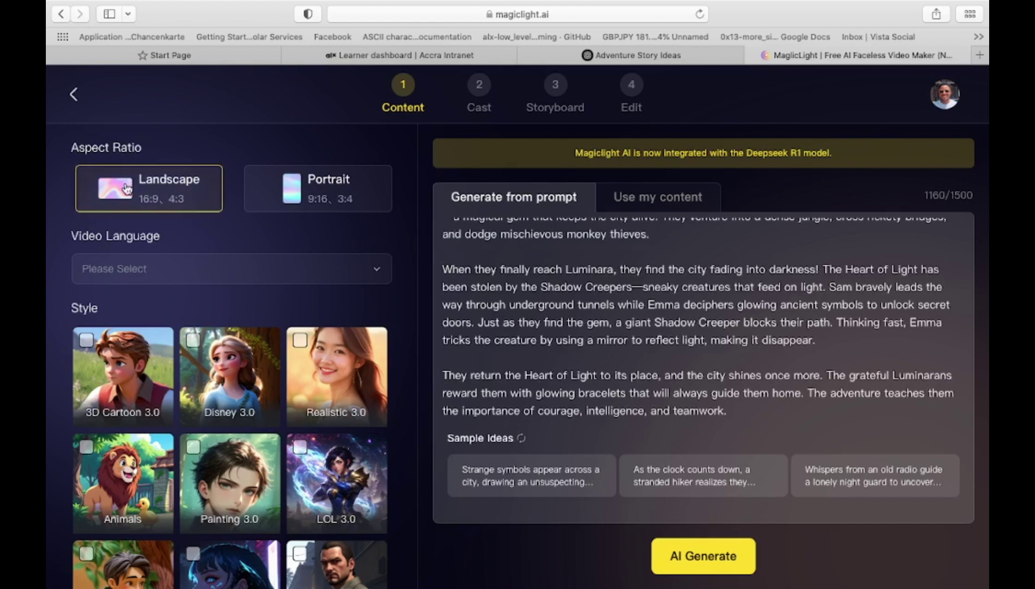
click(157, 279)
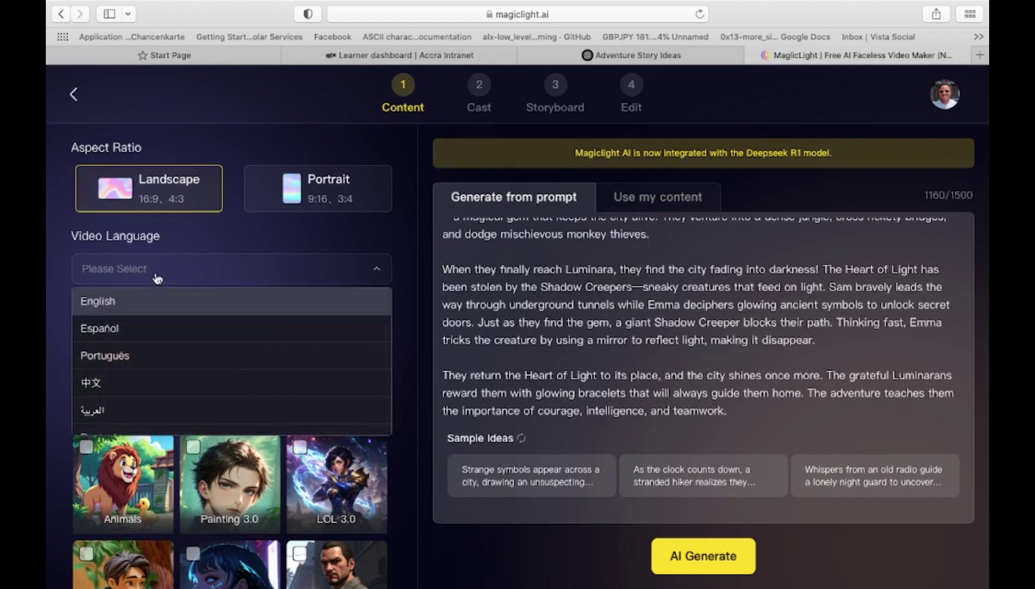
click(135, 306)
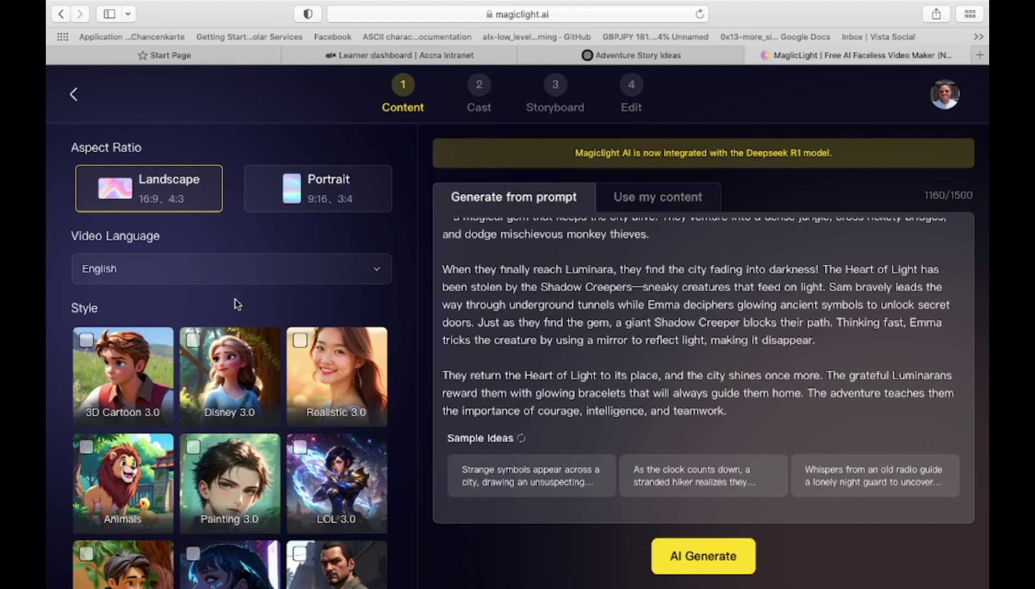
click(198, 347)
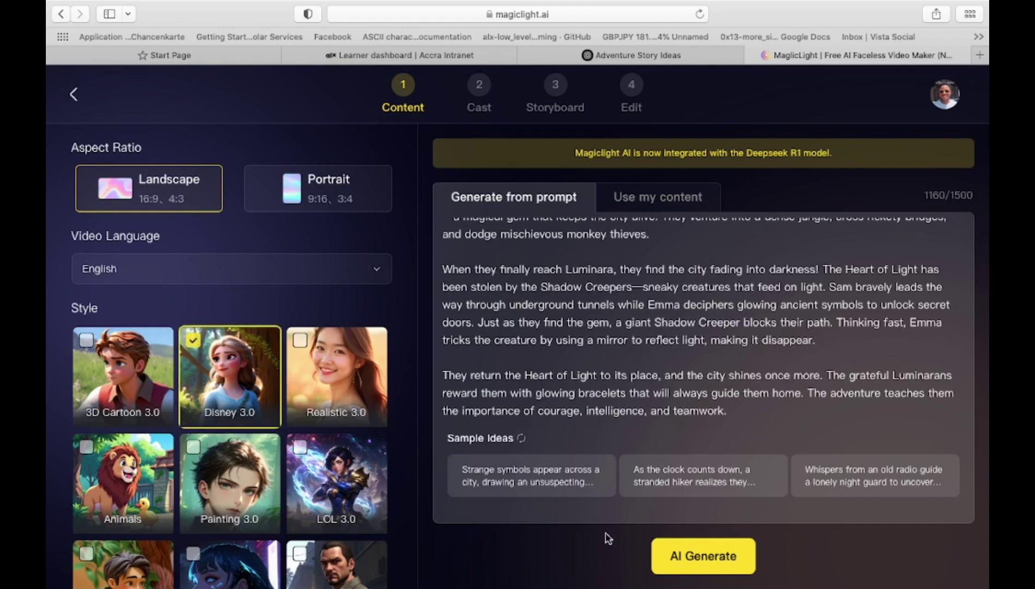
Generate the story shots from the prompt and proceed with all 30 shots.
click(709, 562)
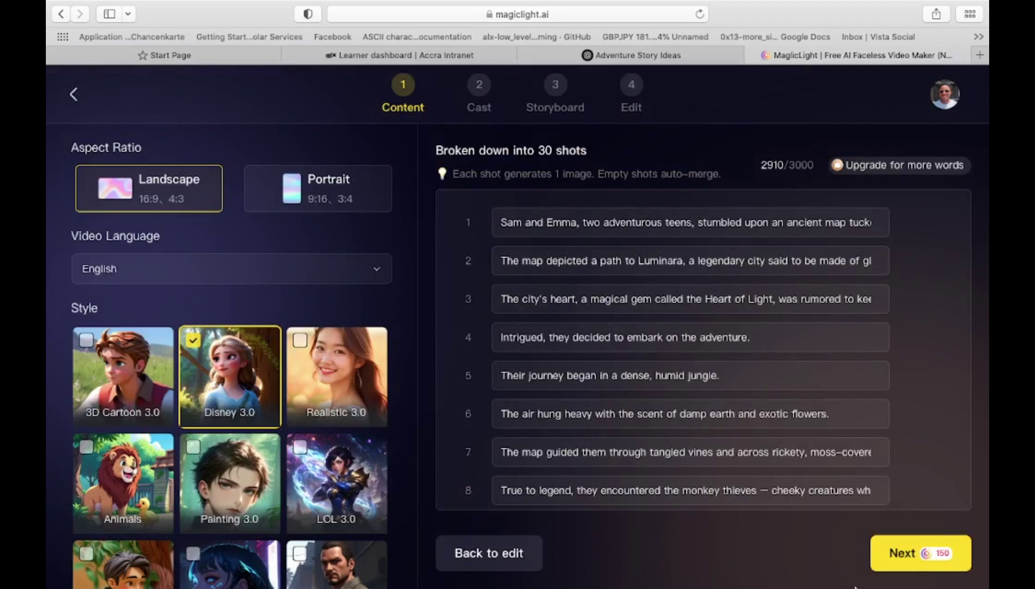
mouse_move(855, 586)
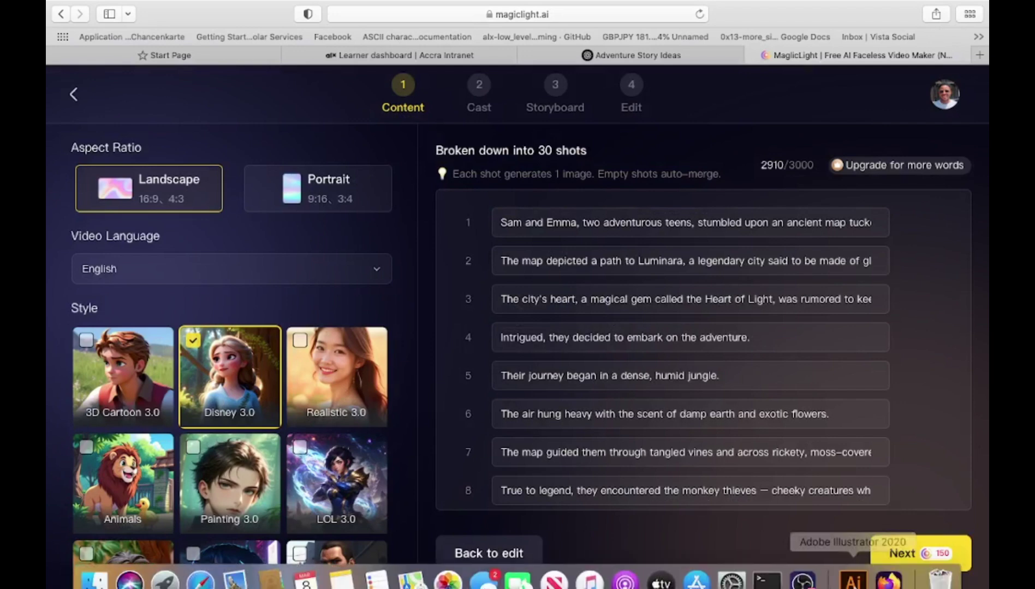
click(913, 561)
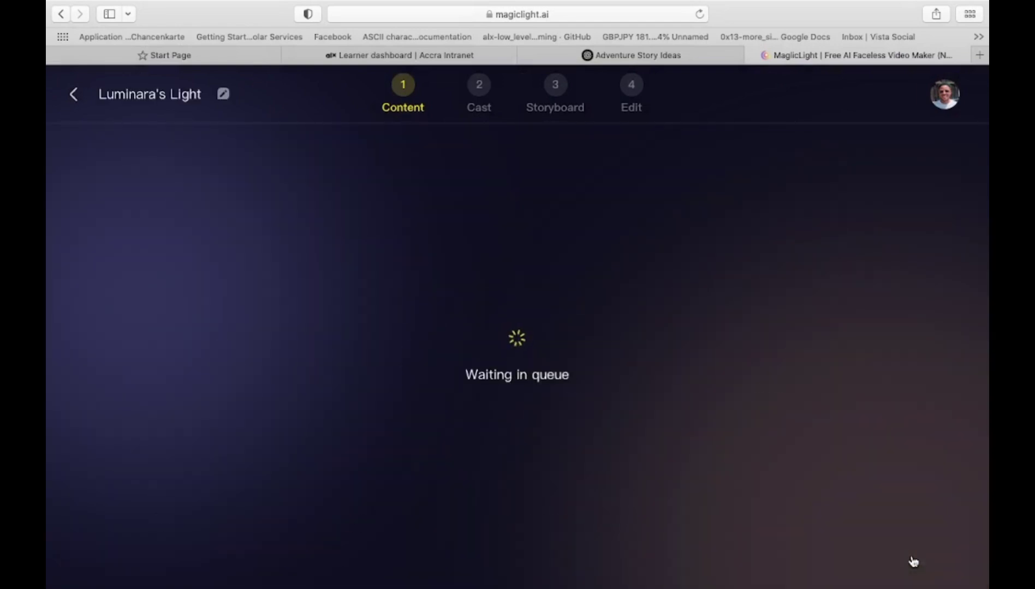
Open the character setup and start creating the Disney-style character Sam.
click(785, 363)
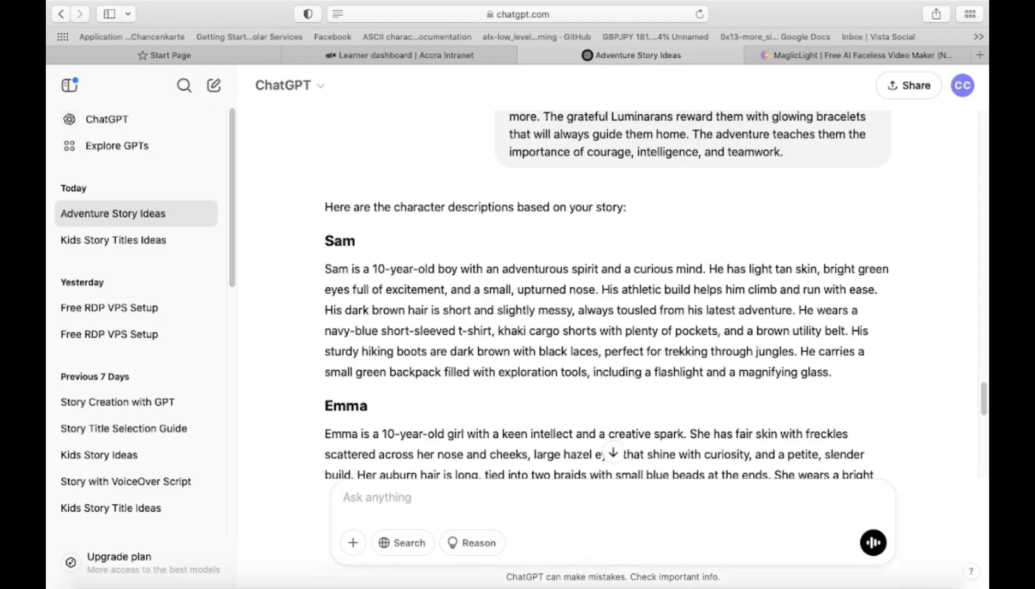
click(865, 565)
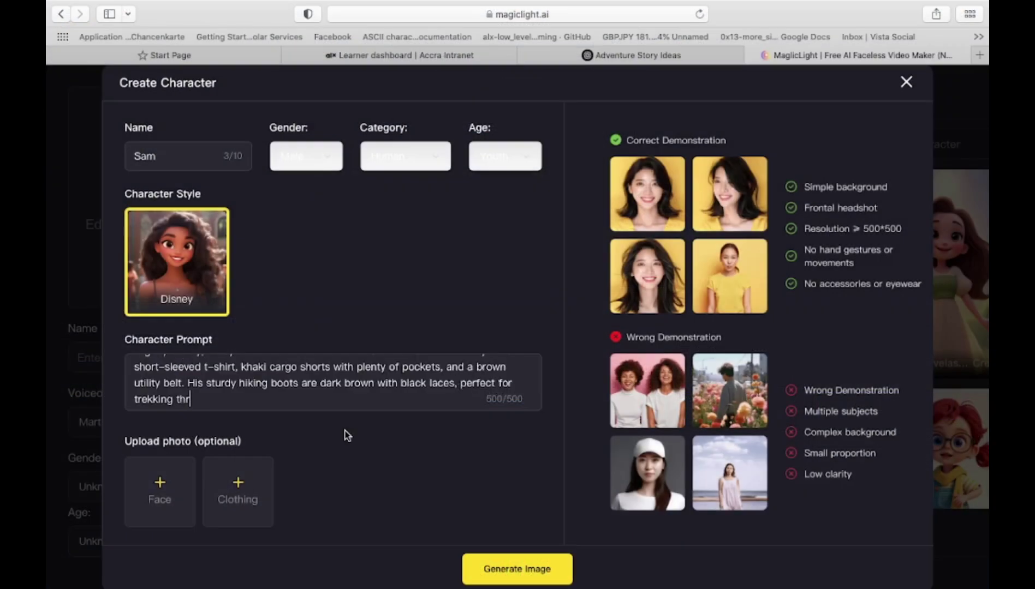
Generate the portrait image for the character Sam.
click(515, 571)
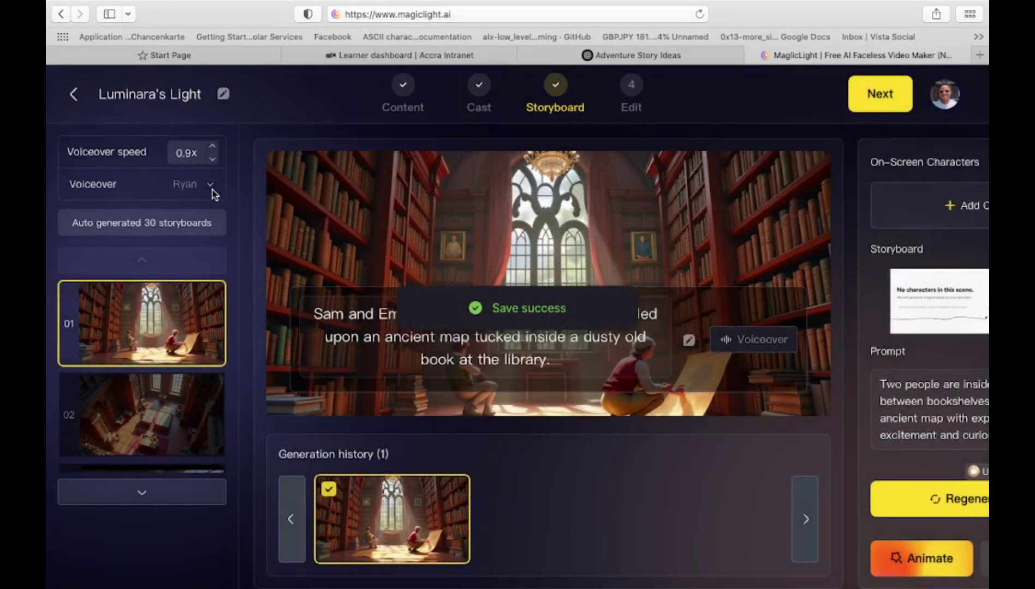
click(210, 187)
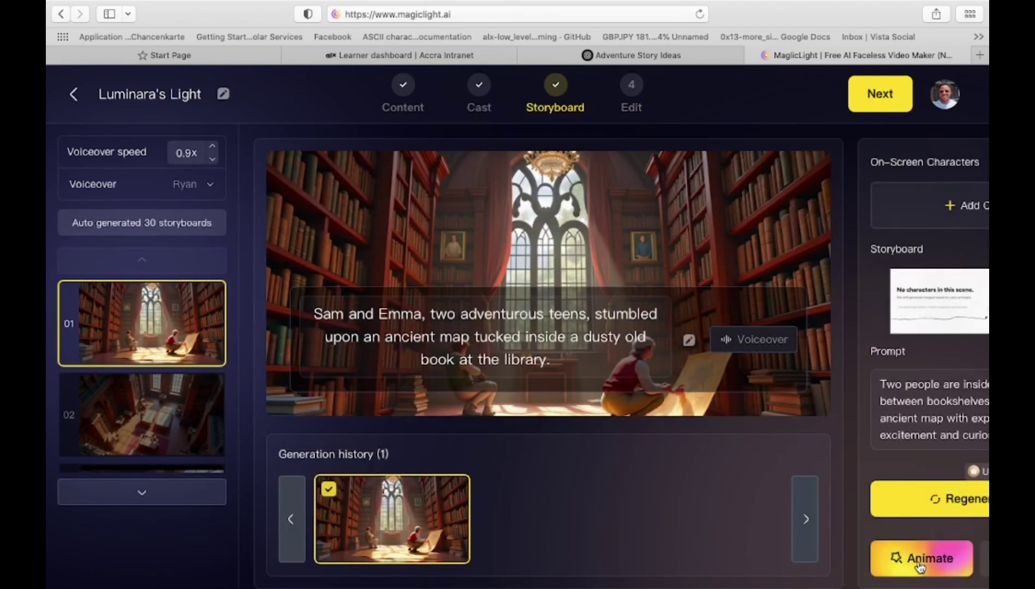
Animate scene 1 with Animate Pro, letting AI Enhance shorten its overlay text.
click(920, 566)
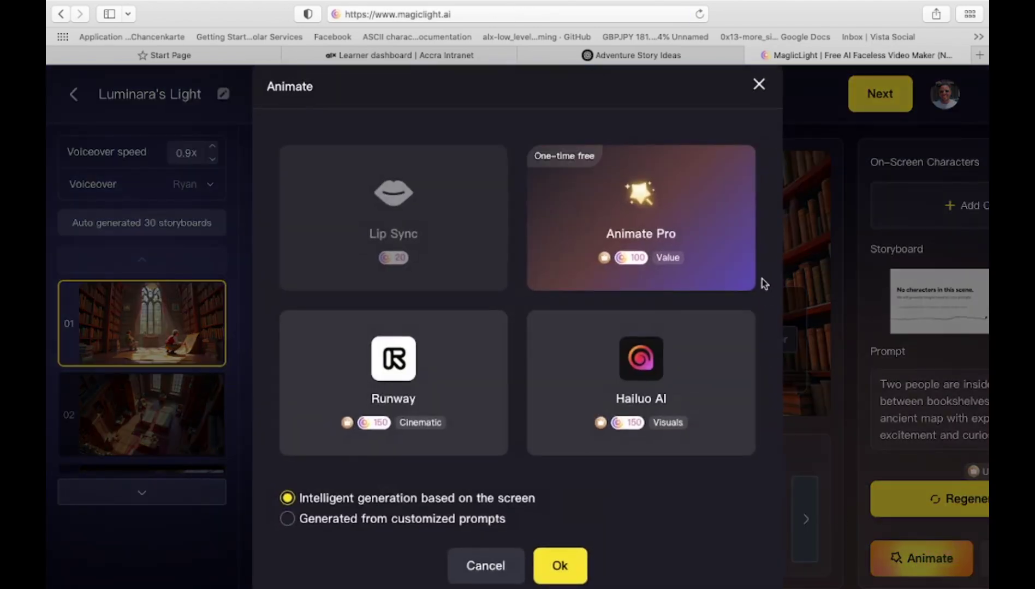
click(681, 209)
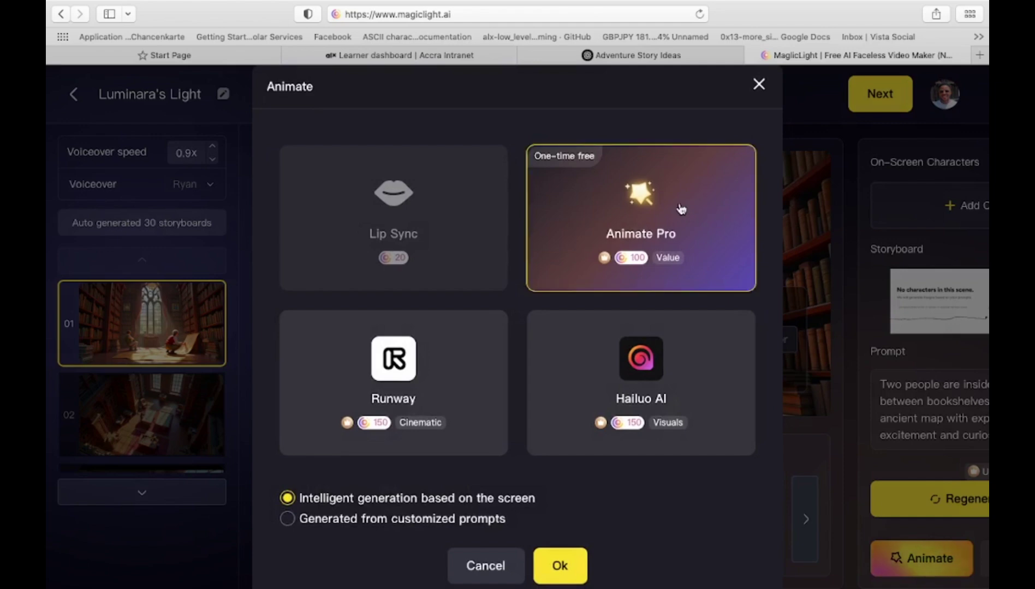
click(557, 569)
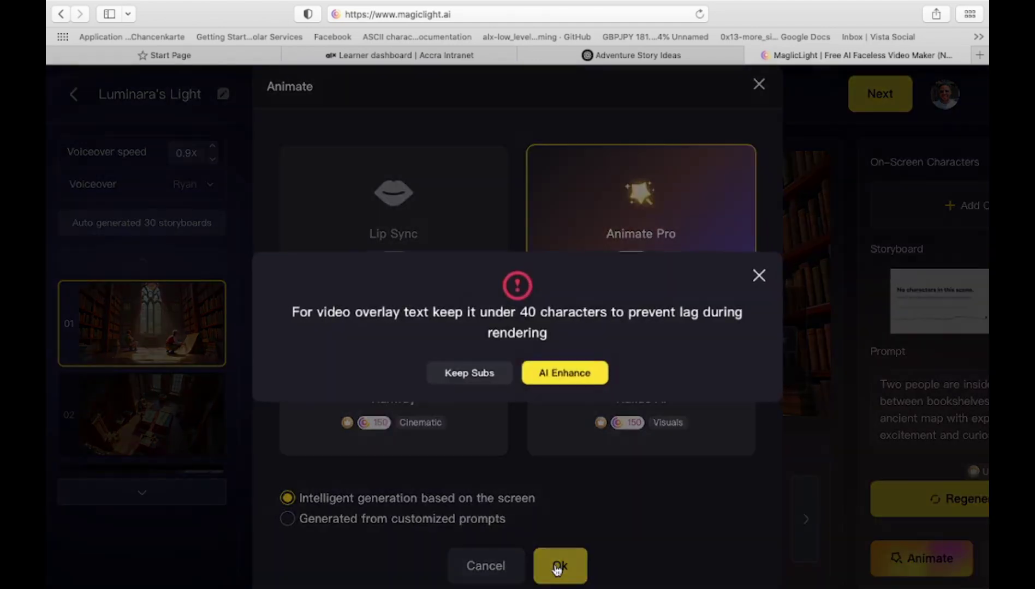
click(557, 376)
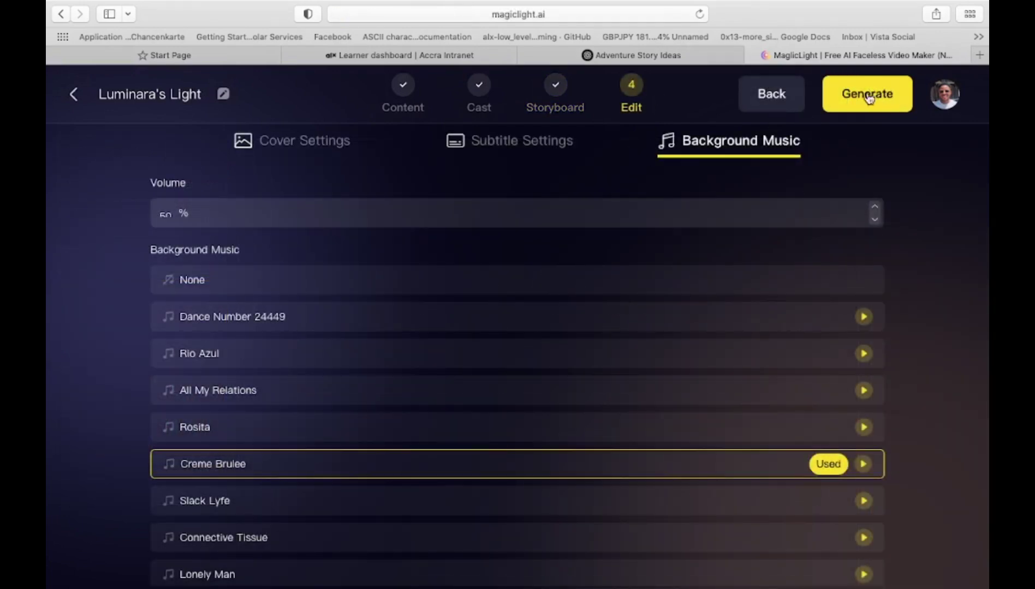
Generate the final video at 16:9, then review the subtitle and background music settings.
click(871, 101)
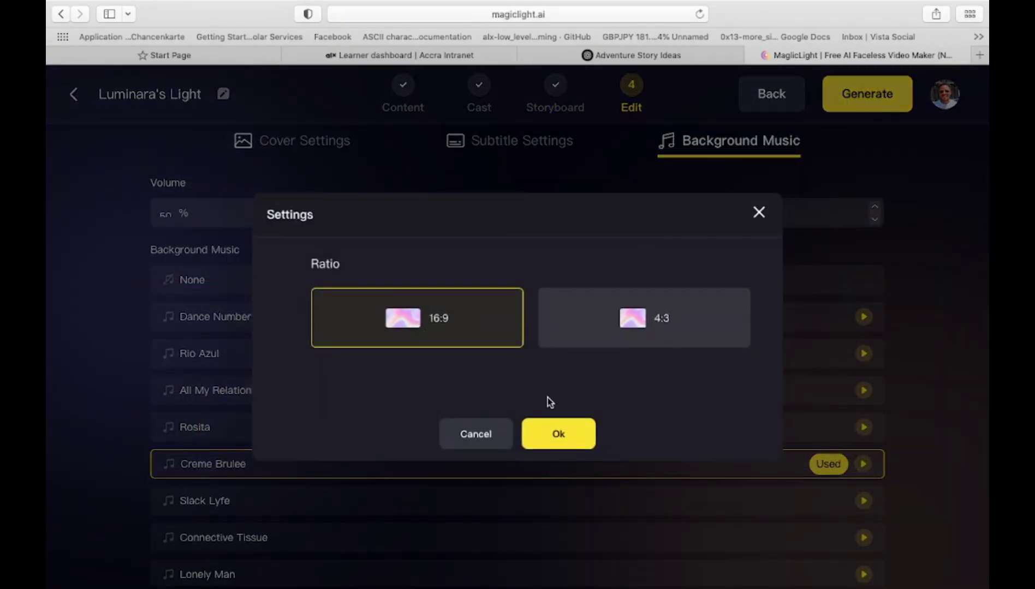
click(558, 434)
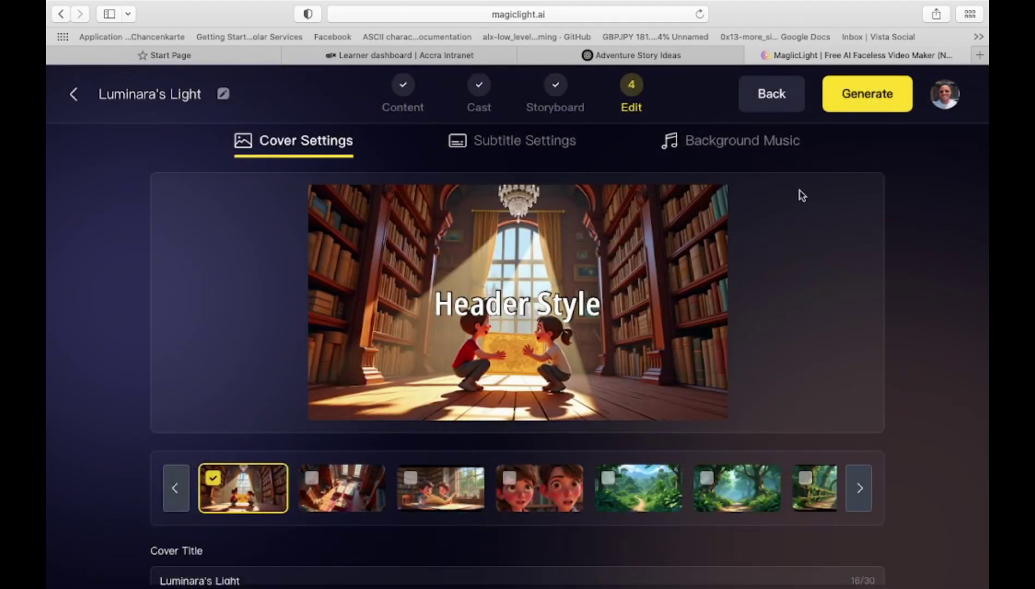
click(547, 150)
click(736, 149)
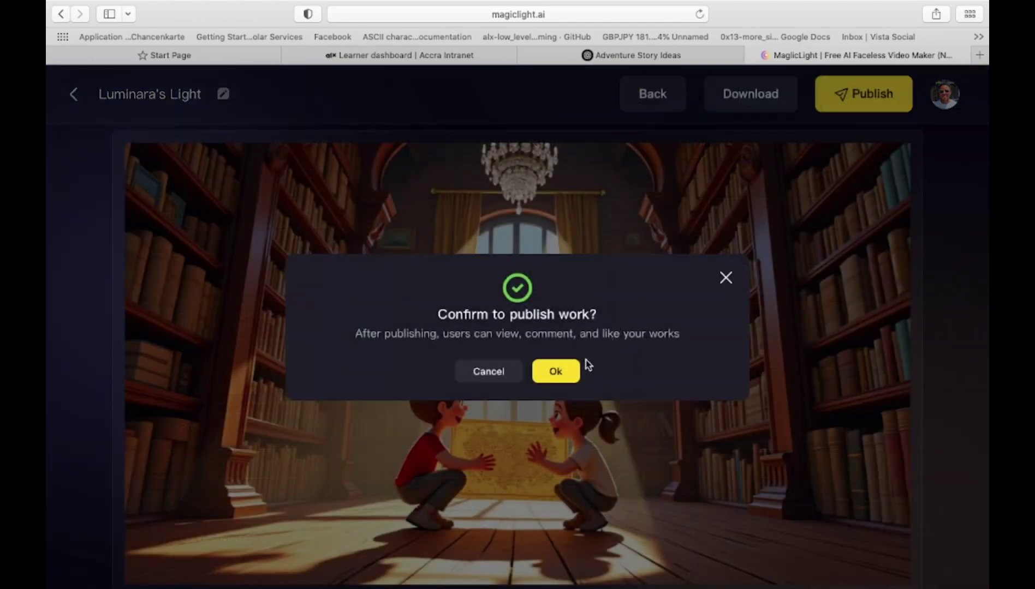
Confirm publishing the finished Luminara's Light video.
click(556, 373)
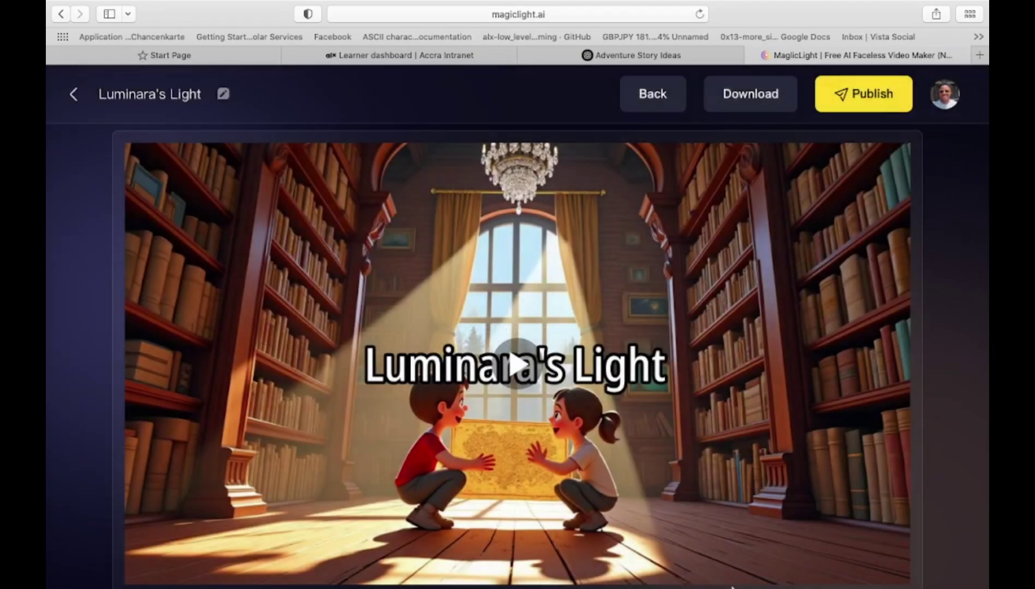
mouse_move(731, 585)
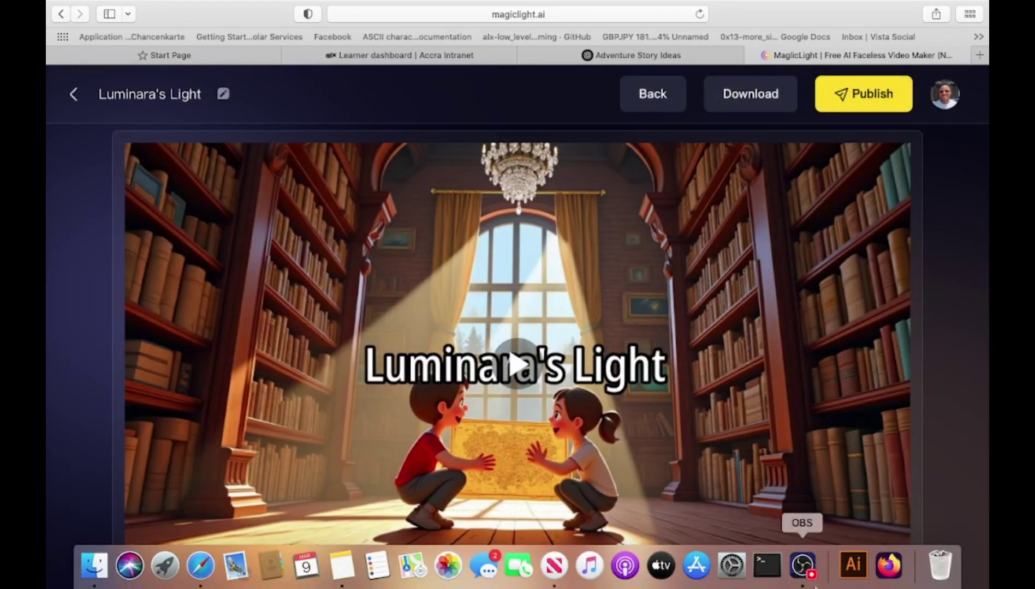